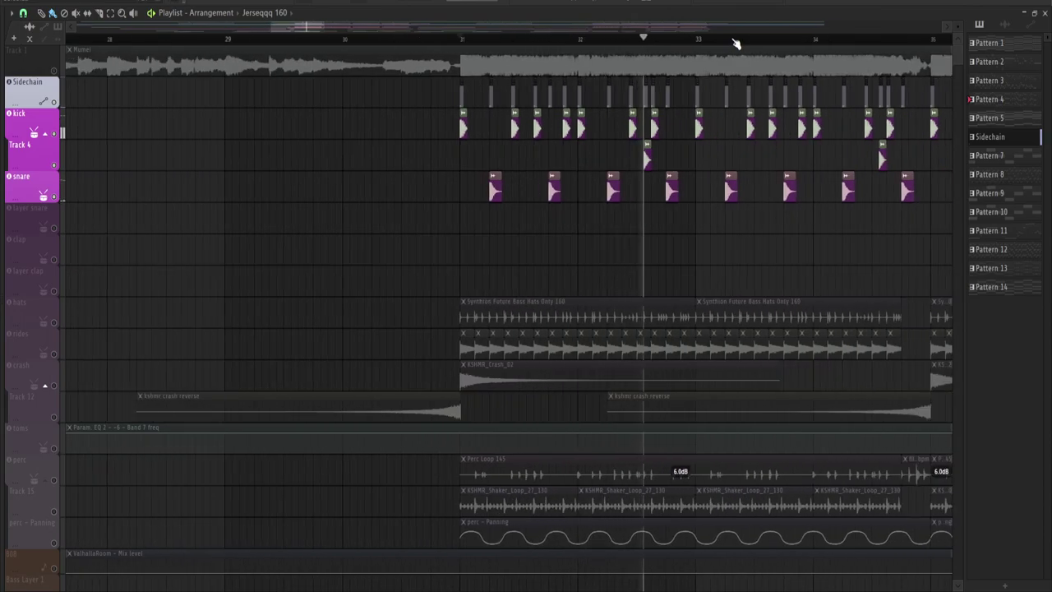
Stop playback, unmute the hats track and play the drop from bar 31 with the kick and snare
key("space")
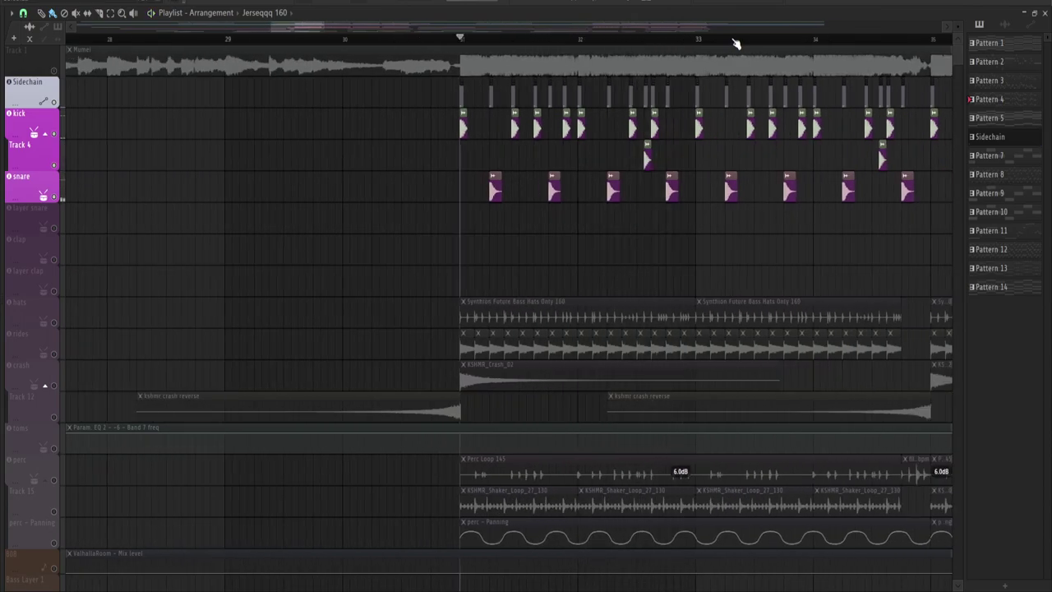
left_click(58, 327)
key("space")
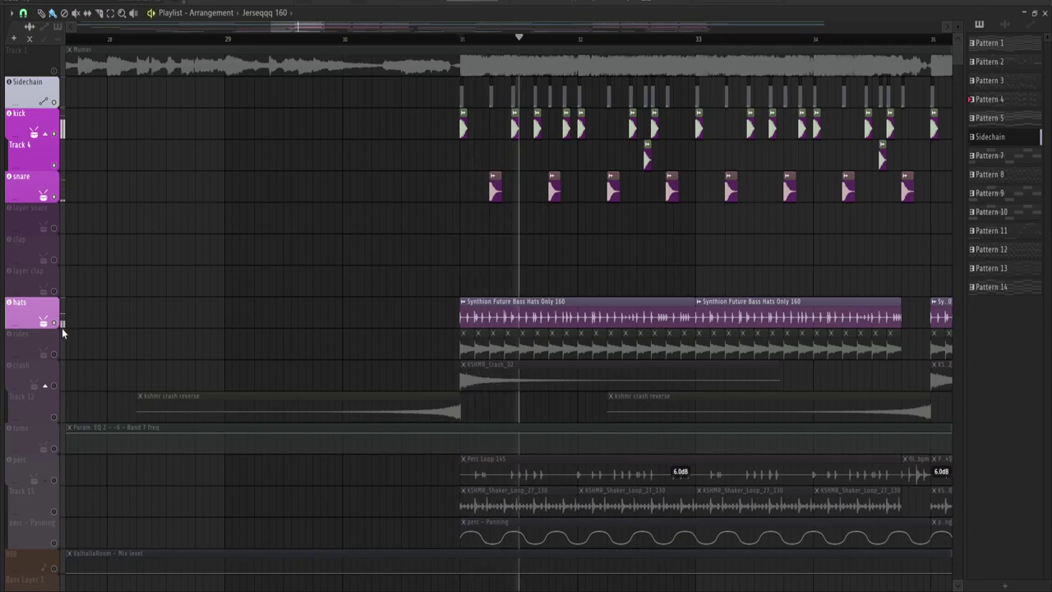
scroll(472, 38, "down", 2)
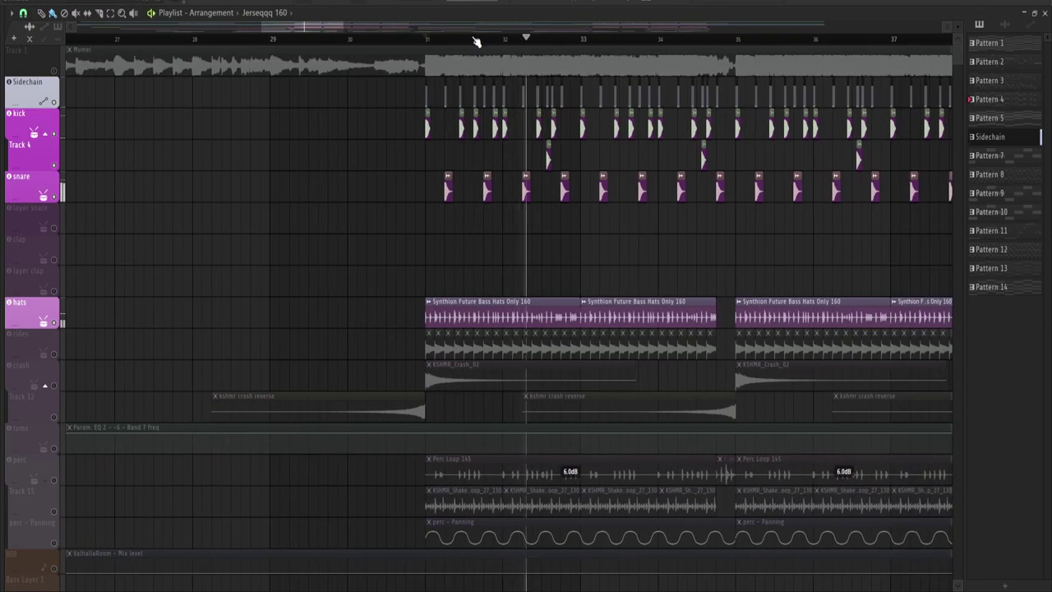
Unmute the rides track and replay the drop from bar 31
key("space")
left_click(54, 356)
key("space")
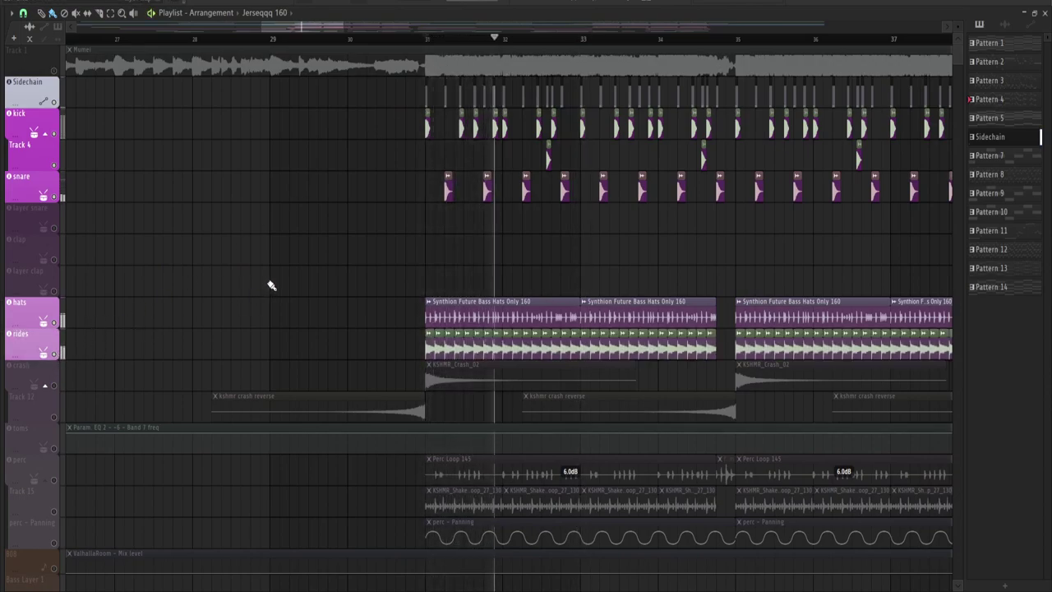
scroll(272, 286, "down", 3)
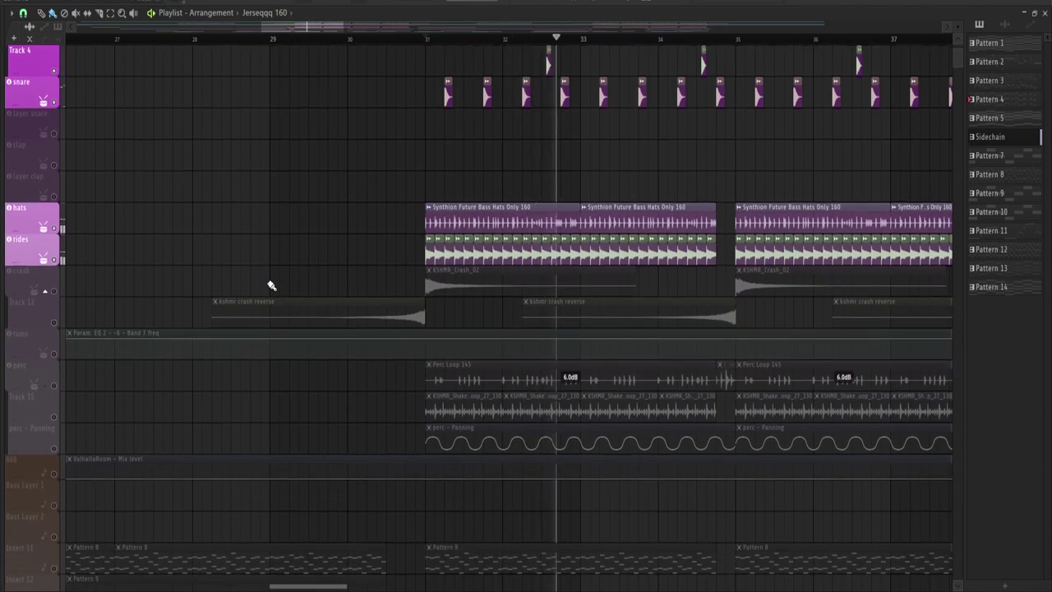
Unmute the crash track and the reverse crash on Track 12, playing the drop with them
key("space")
left_click(54, 291)
key("space")
left_click(55, 321)
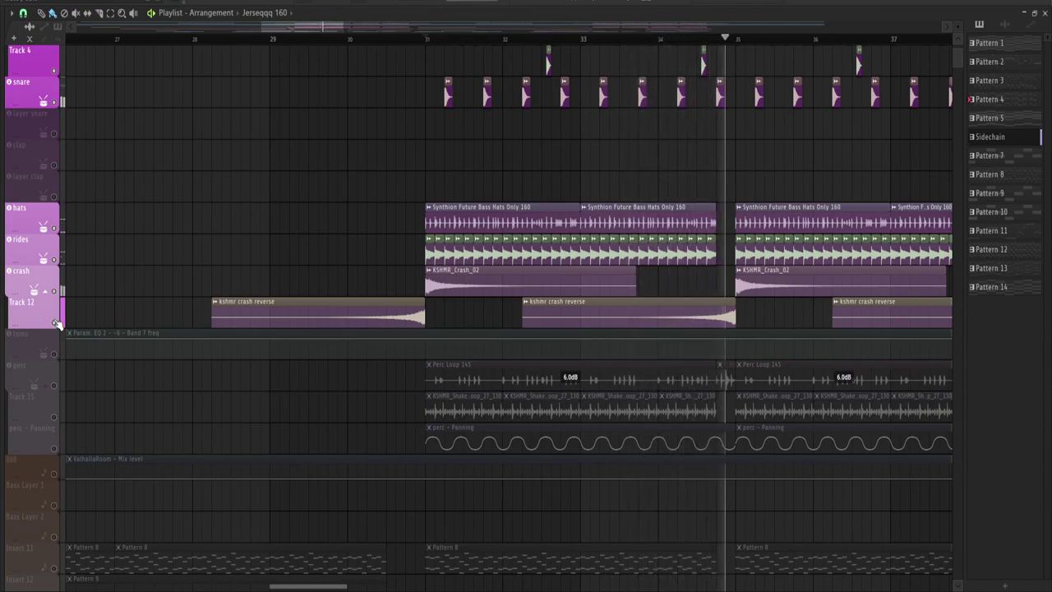
Unmute the perc track, the shaker loops on Track 15 and the perc panning automation, and play the drop again
left_click(57, 387)
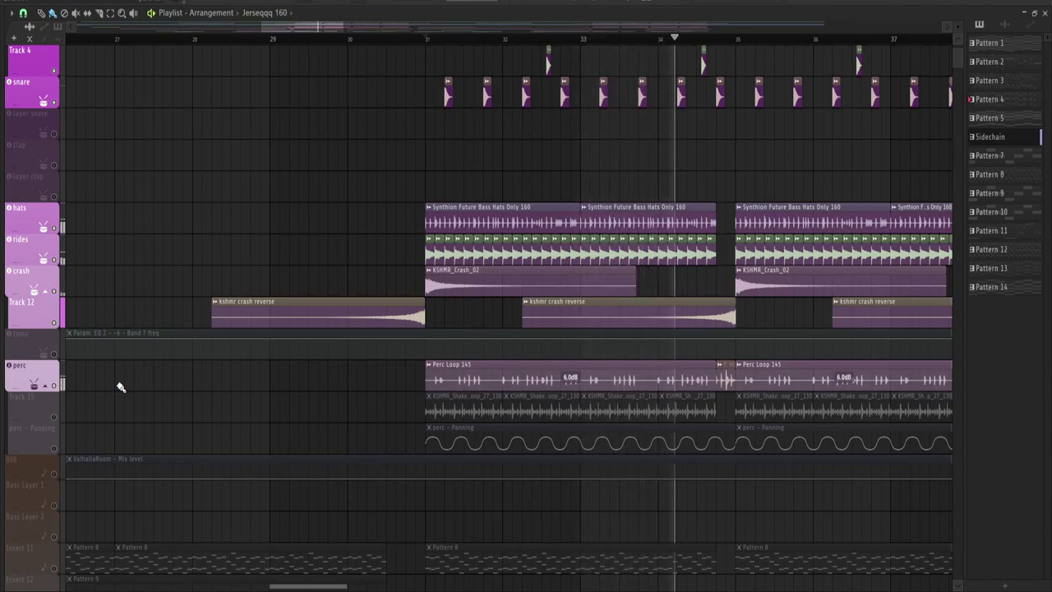
key("space")
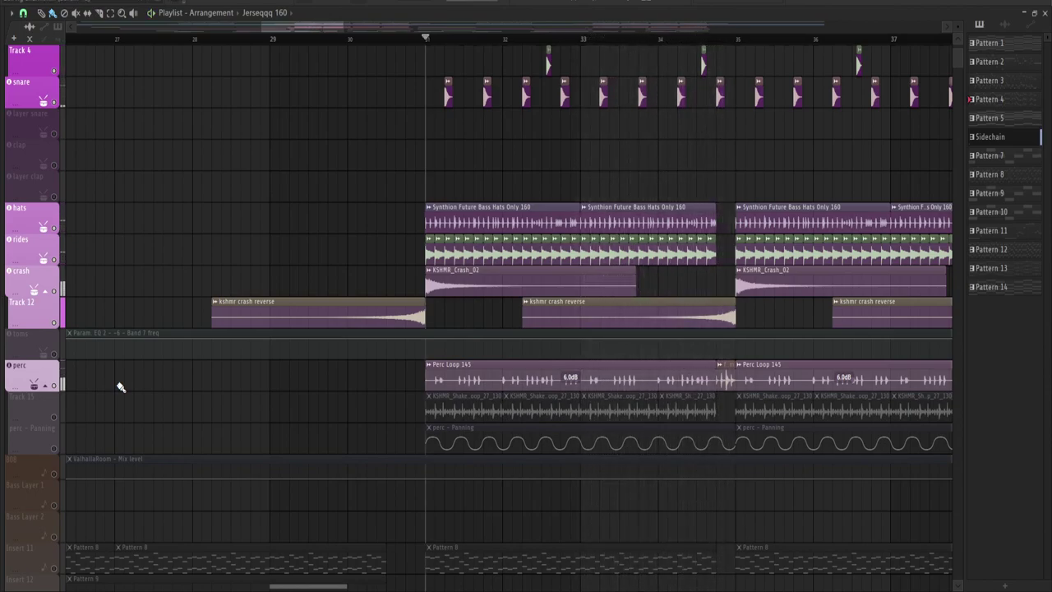
left_click(54, 417)
left_click(54, 448)
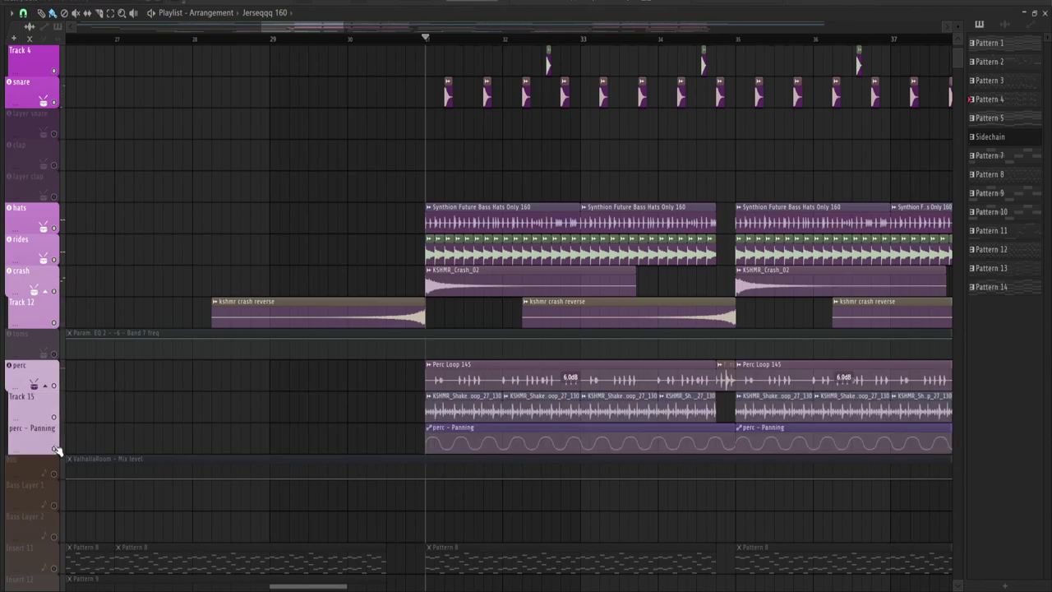
key("space")
scroll(609, 314, "down", 2)
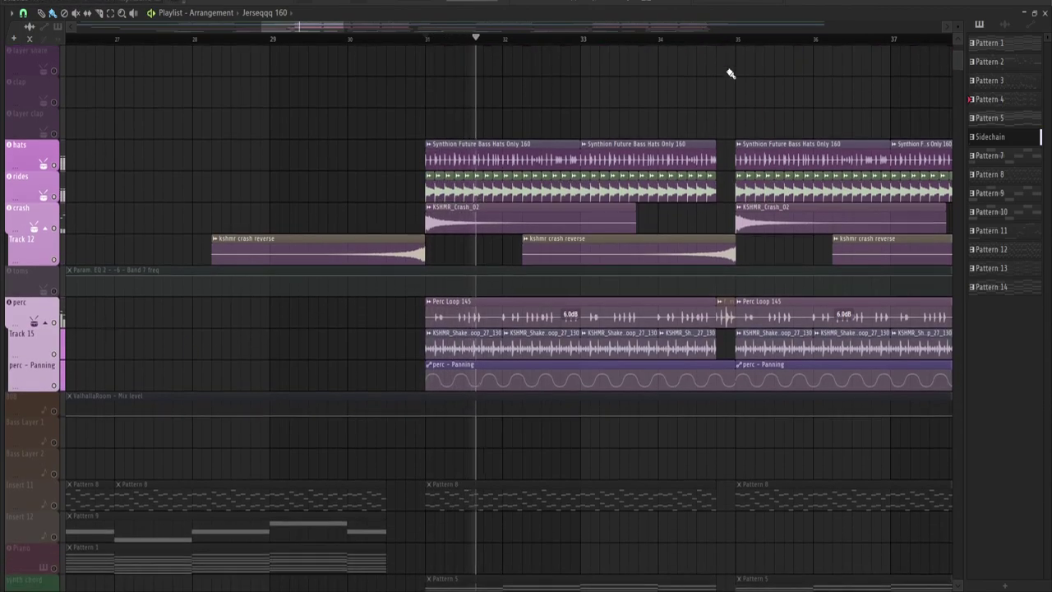
scroll(728, 38, "down", 2)
left_click_drag(341, 26, 380, 25)
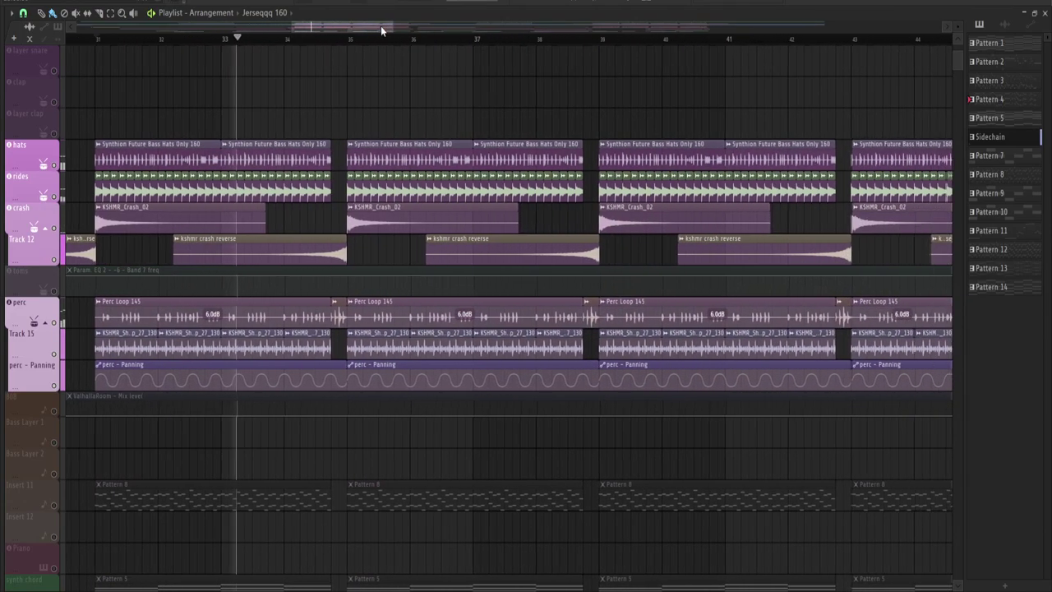
scroll(222, 199, "down", 2)
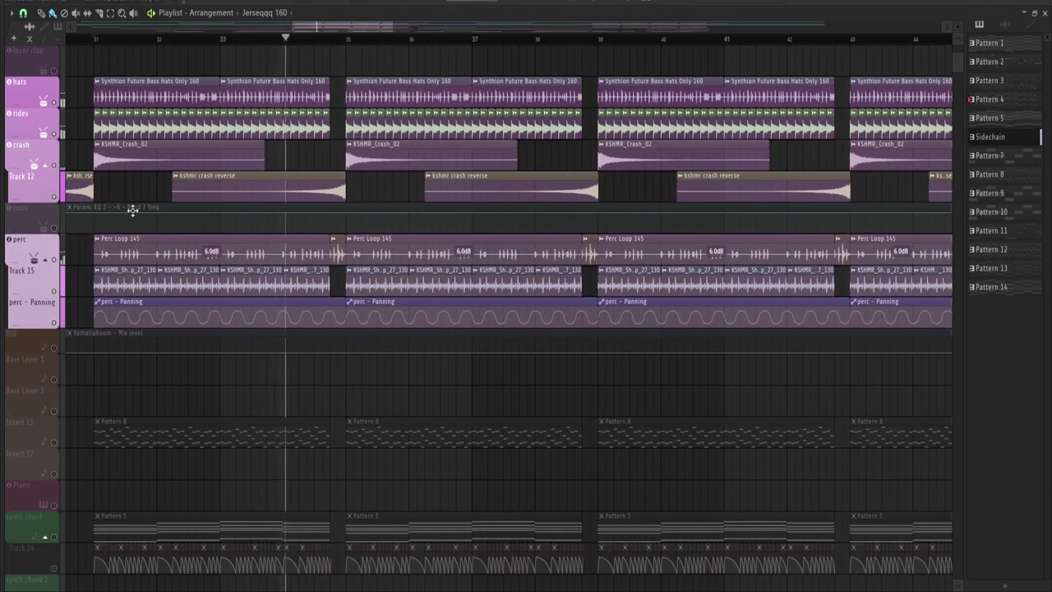
Stop playback, solo the Insert 11 track and audition Pattern 8 in the Channel rack
key("space")
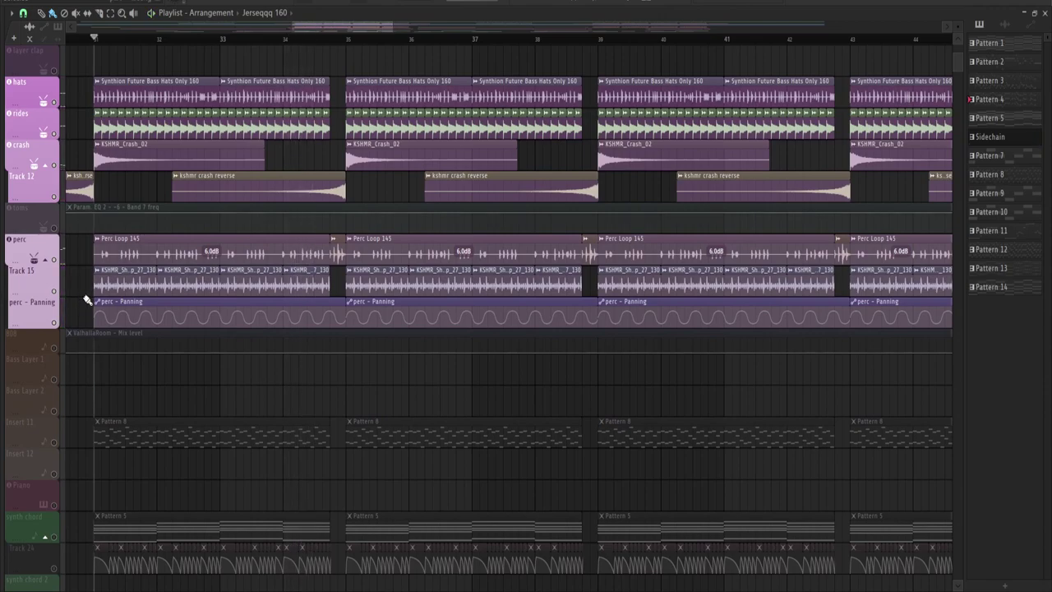
right_click(54, 443)
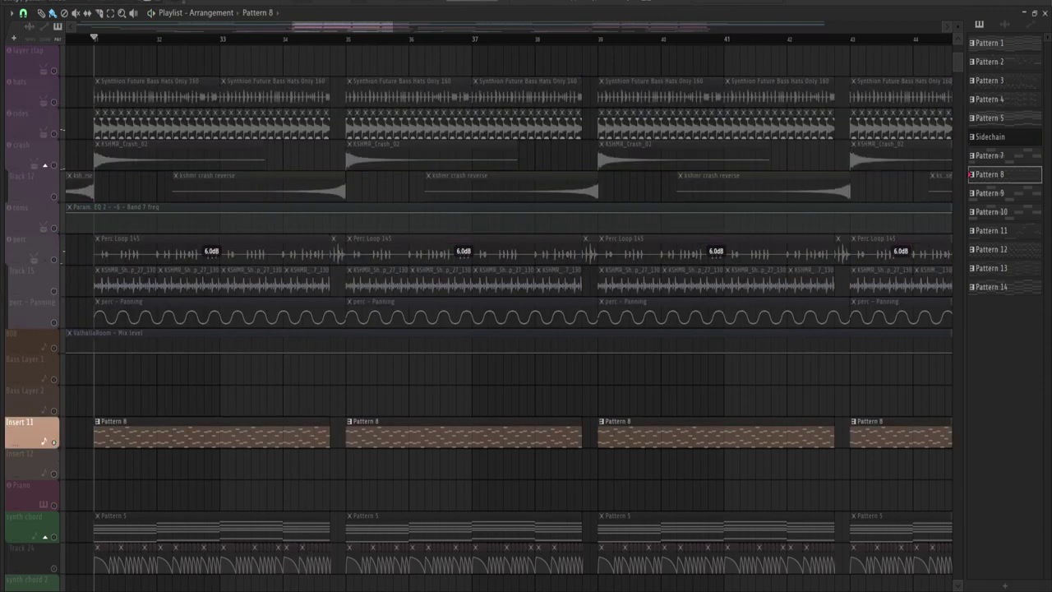
key("F6")
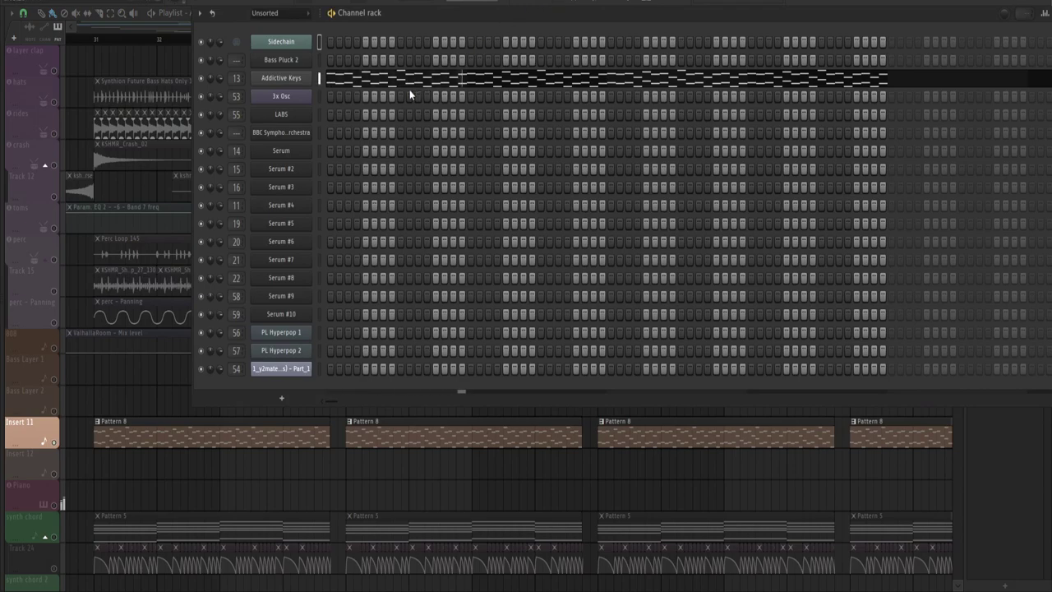
left_click(161, 33)
scroll(125, 231, "down", 7)
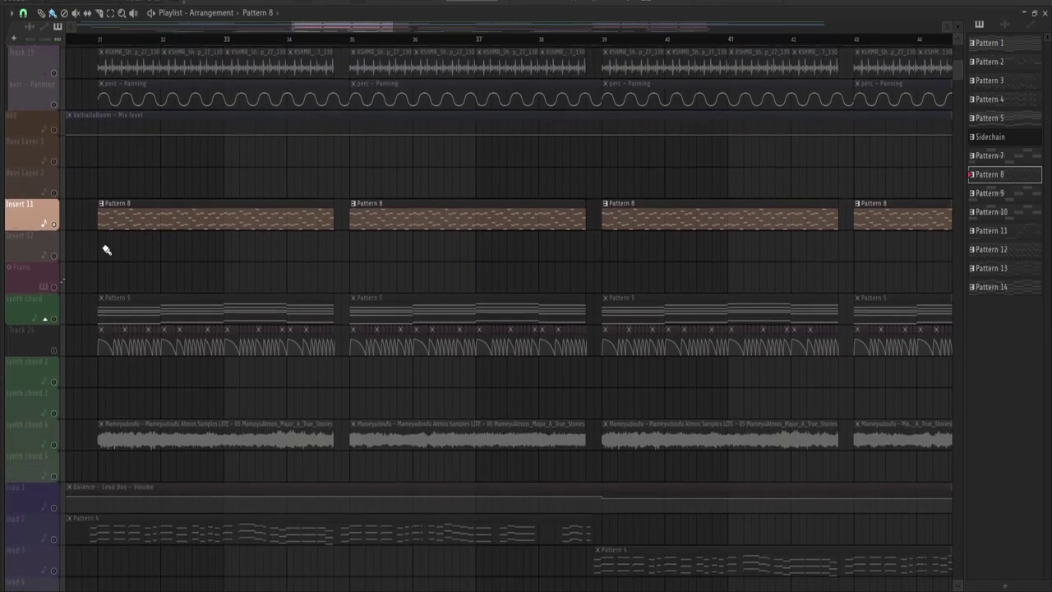
Solo the synth chord group with Track 24 and audition the Serum, Serum #2 and Serum #3 channels of Pattern 5 individually
left_click(52, 312)
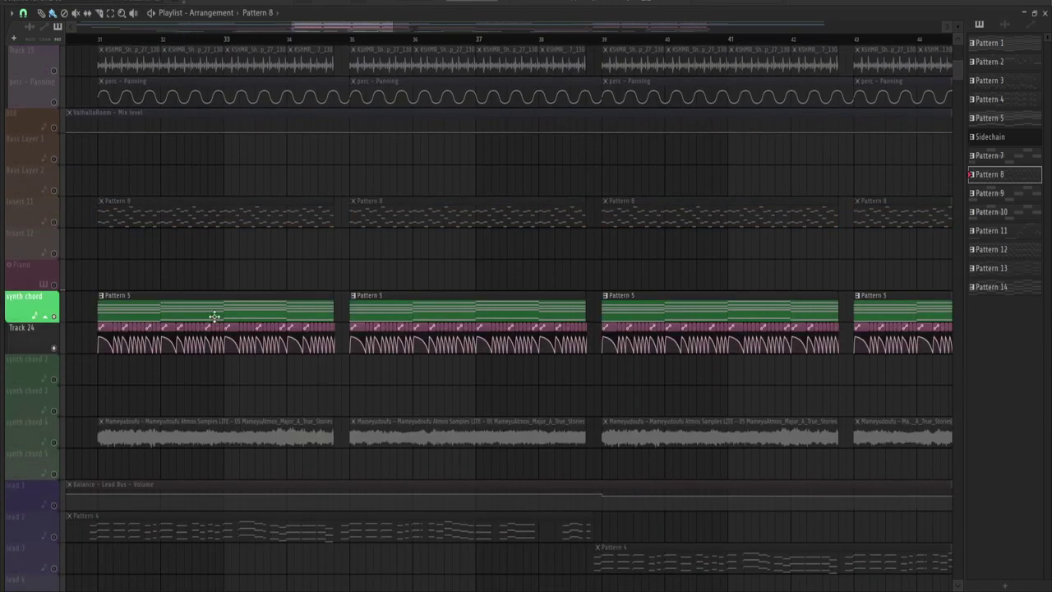
left_click(562, 3)
key("space")
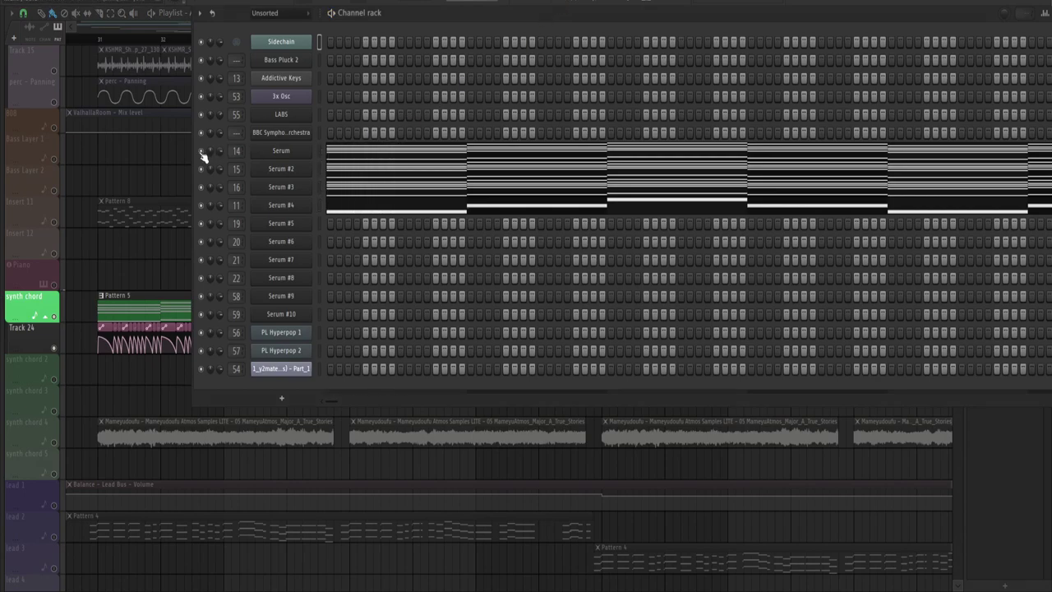
right_click(205, 154)
right_click(201, 170)
right_click(210, 190)
left_click(101, 206)
Play the soloed synth chord with its volume automation from bar 31
left_click_drag(97, 43, 107, 39)
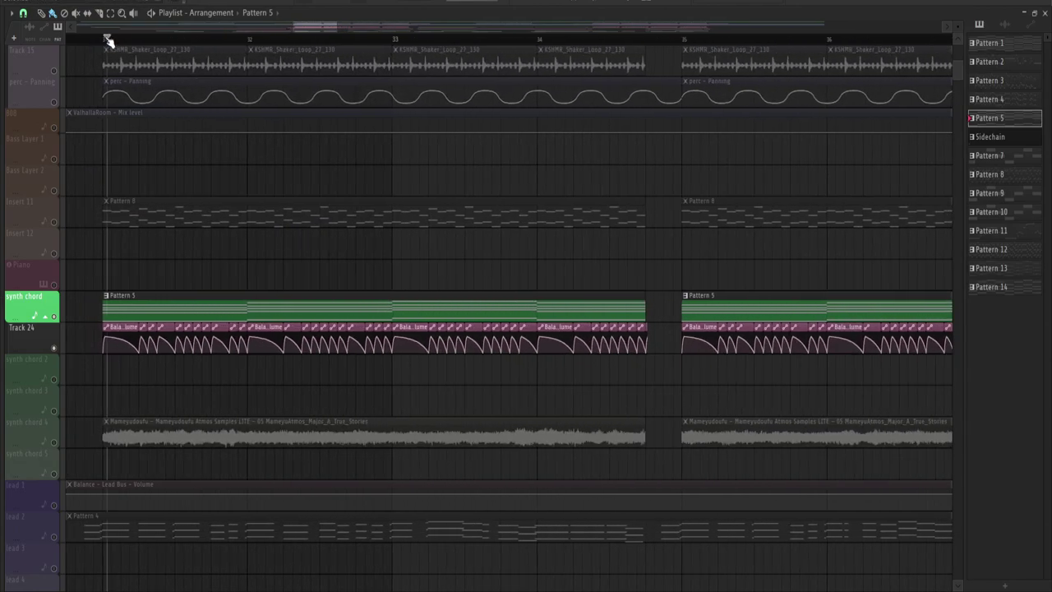
key("space")
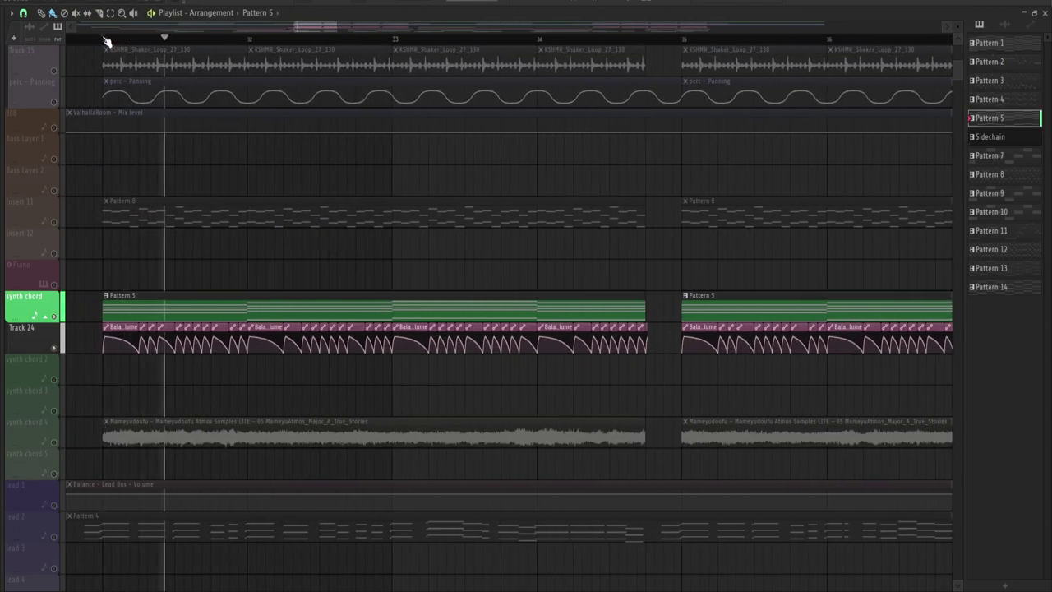
scroll(105, 40, "down", 1)
scroll(105, 39, "down", 1)
scroll(328, 28, "left", 2)
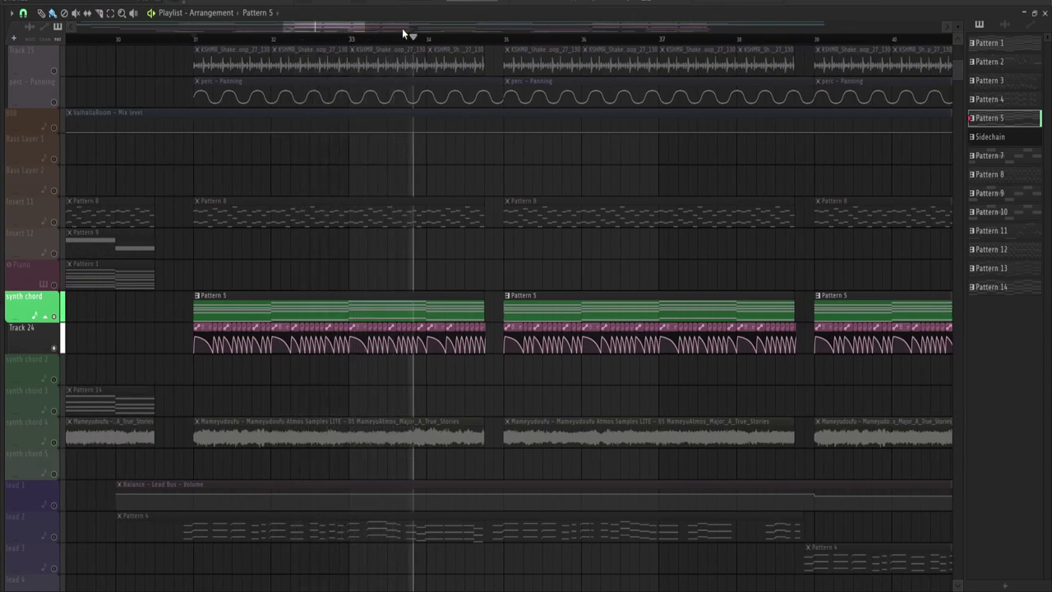
key("space")
Solo the synth chord 4 track and play its atmosphere sample from bar 31
scroll(159, 264, "down", 3)
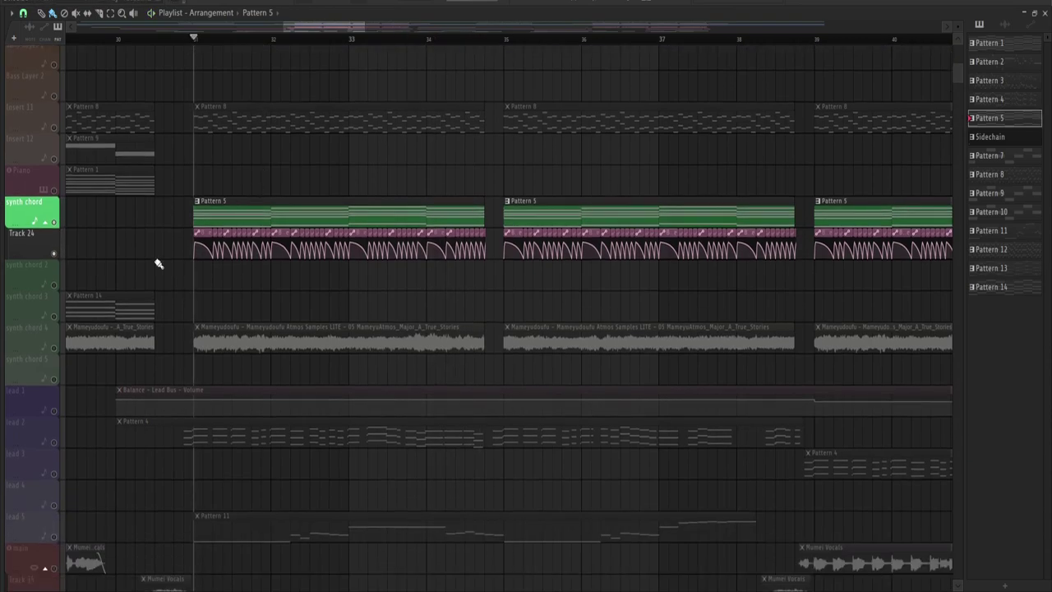
left_click(57, 348)
key("space")
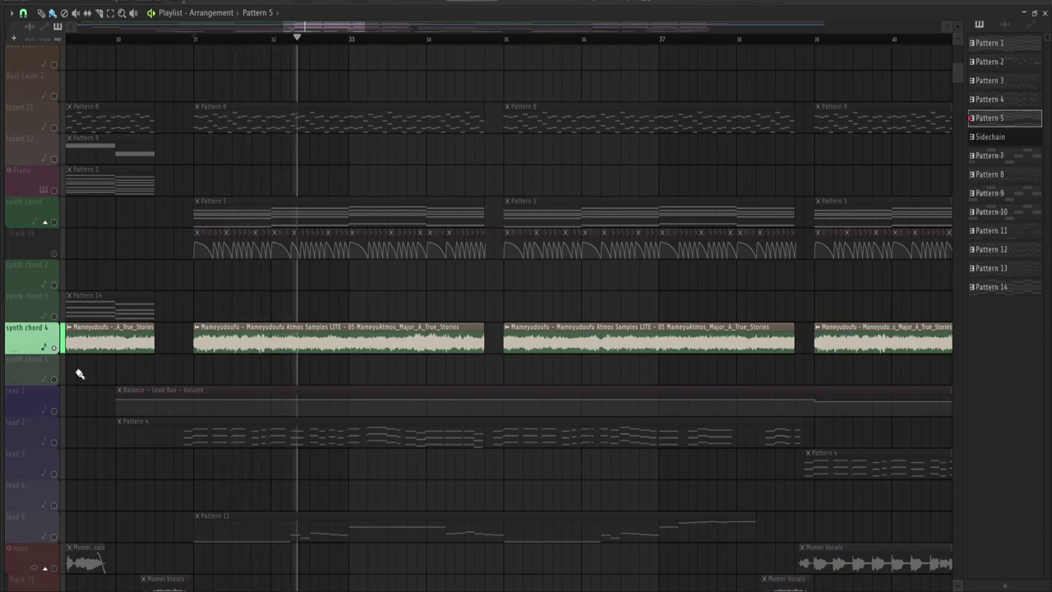
key("space")
Solo the lead 2 track and play its Pattern 4 in the Channel rack
scroll(79, 374, "down", 1)
left_click(56, 414)
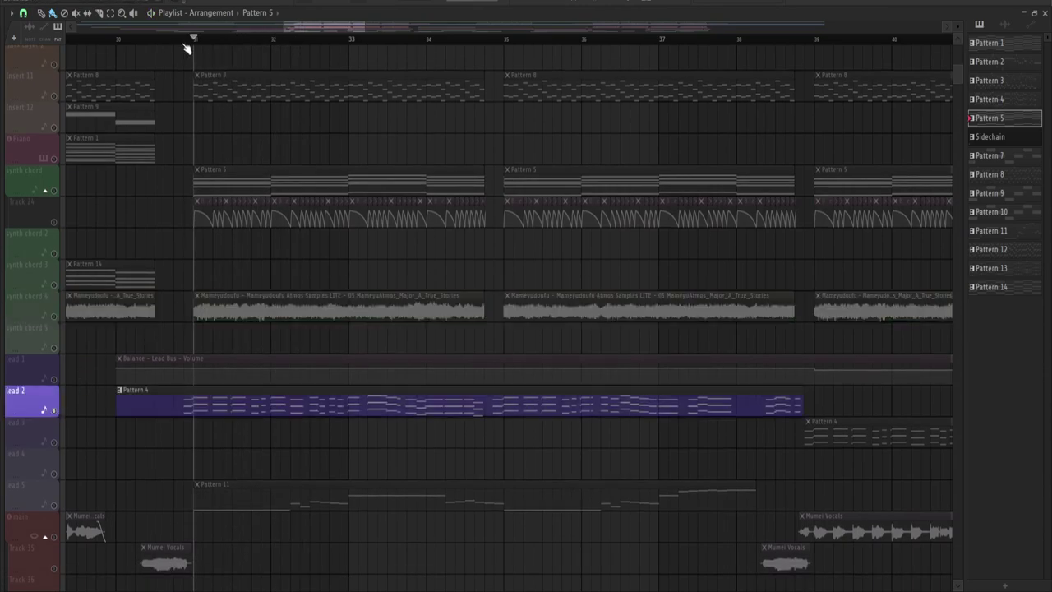
scroll(189, 49, "up", 2)
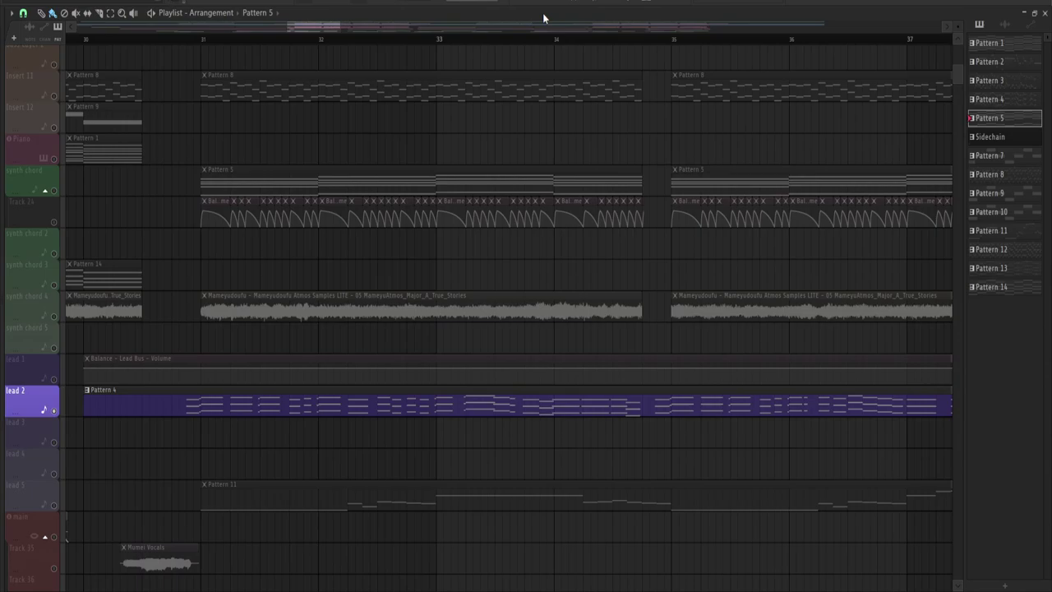
key("F6")
left_click(337, 395)
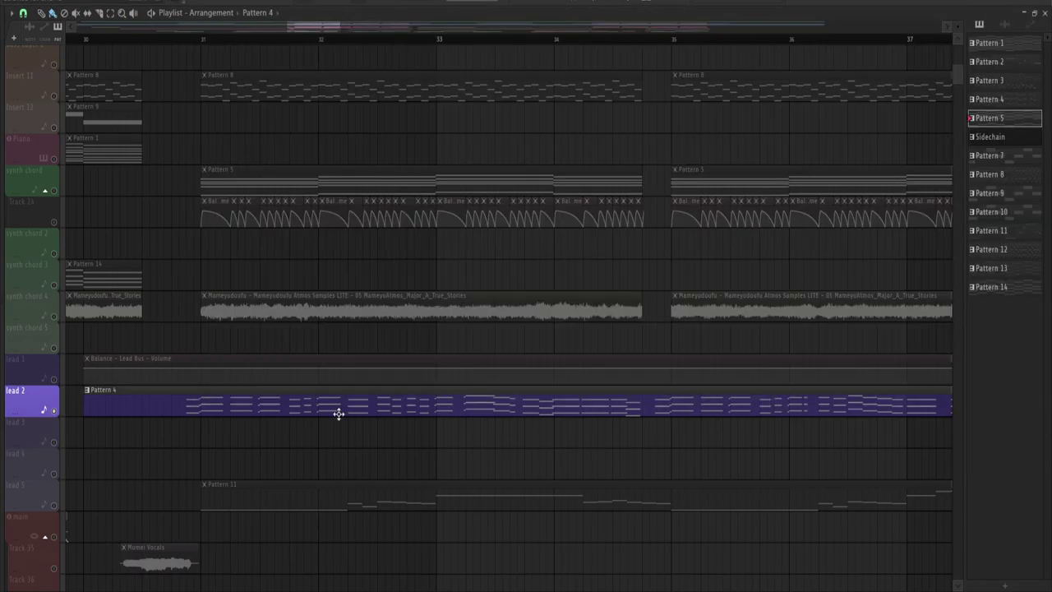
key("F6")
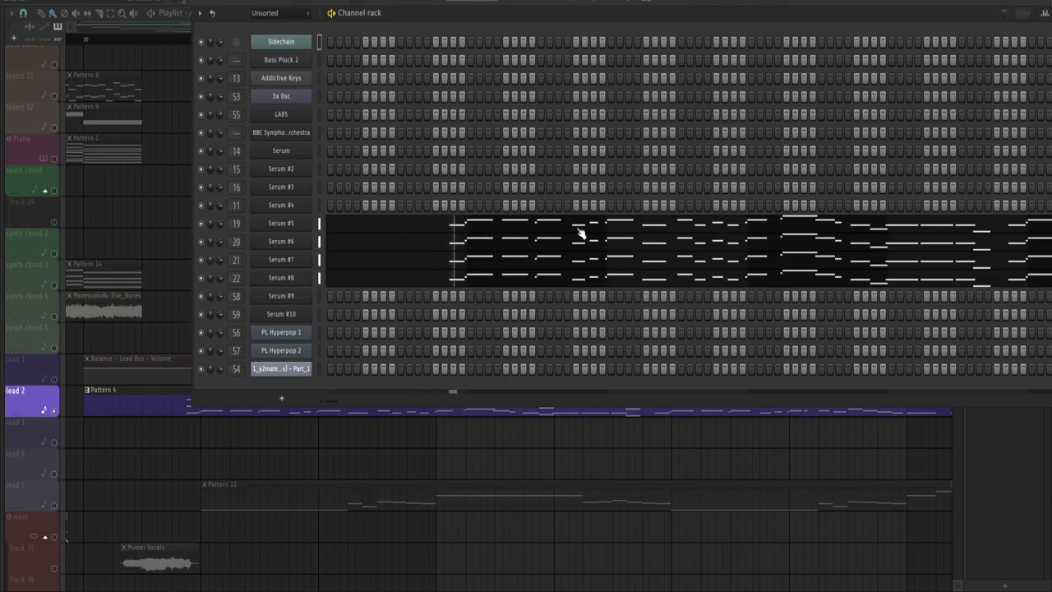
Audition the Serum #5, Serum #6 and Serum #7 lead layers of Pattern 4 one by one
left_click(202, 224, "ctrl")
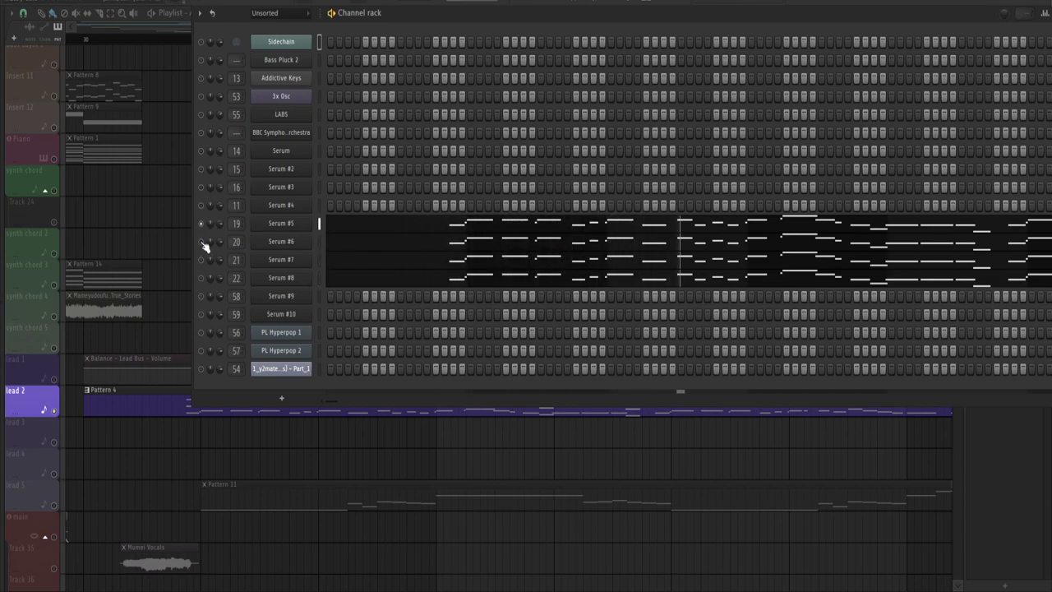
left_click(201, 244, "ctrl")
left_click(202, 261, "ctrl")
key("F6")
Select Pattern 11 from the lead 5 track and play it in the Channel rack
scroll(365, 47, "down", 3)
scroll(436, 160, "down", 4)
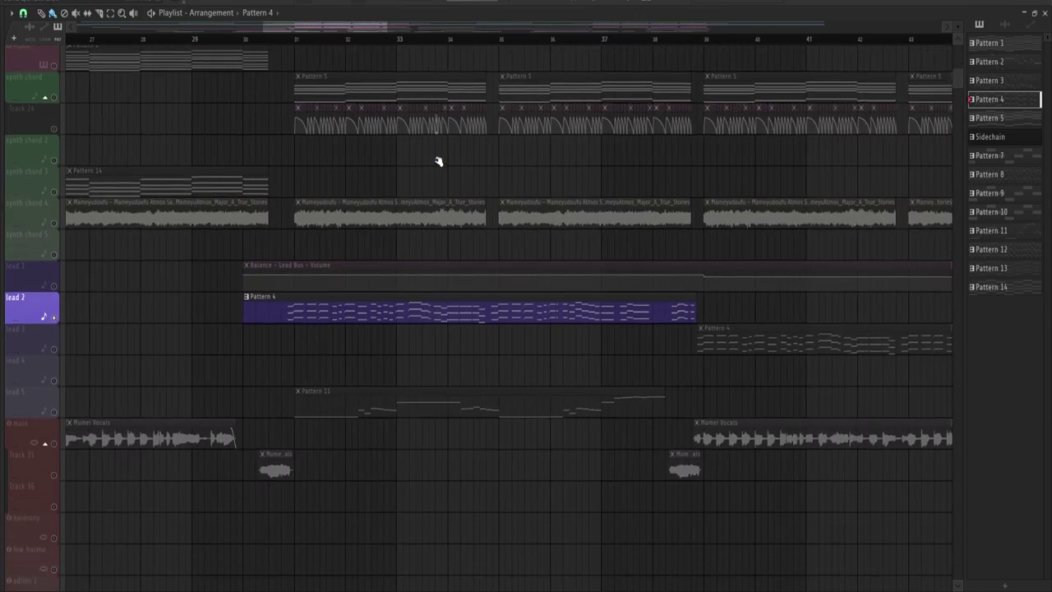
scroll(428, 173, "down", 3)
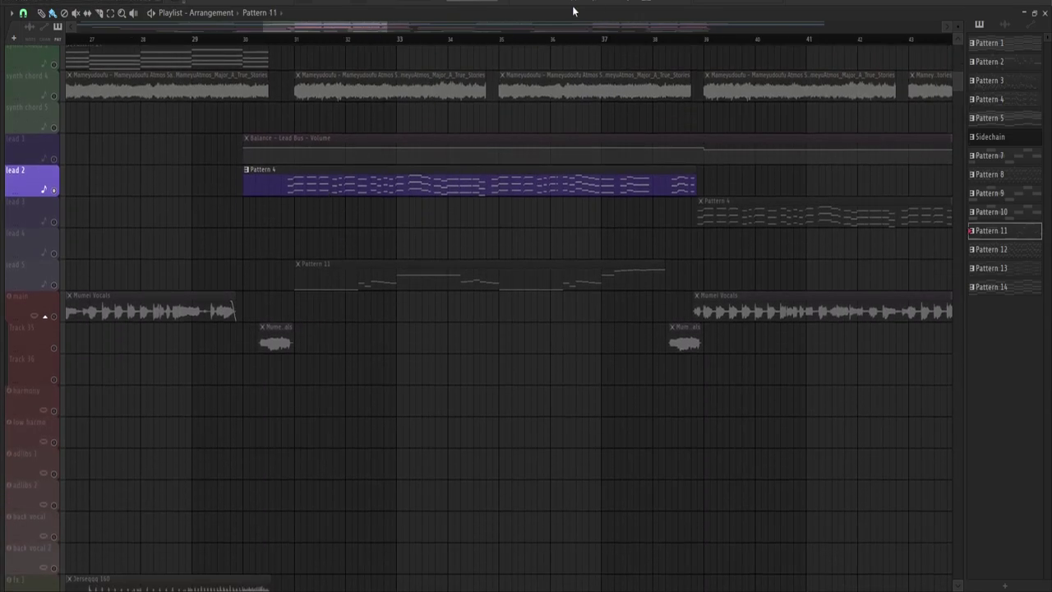
key("F6")
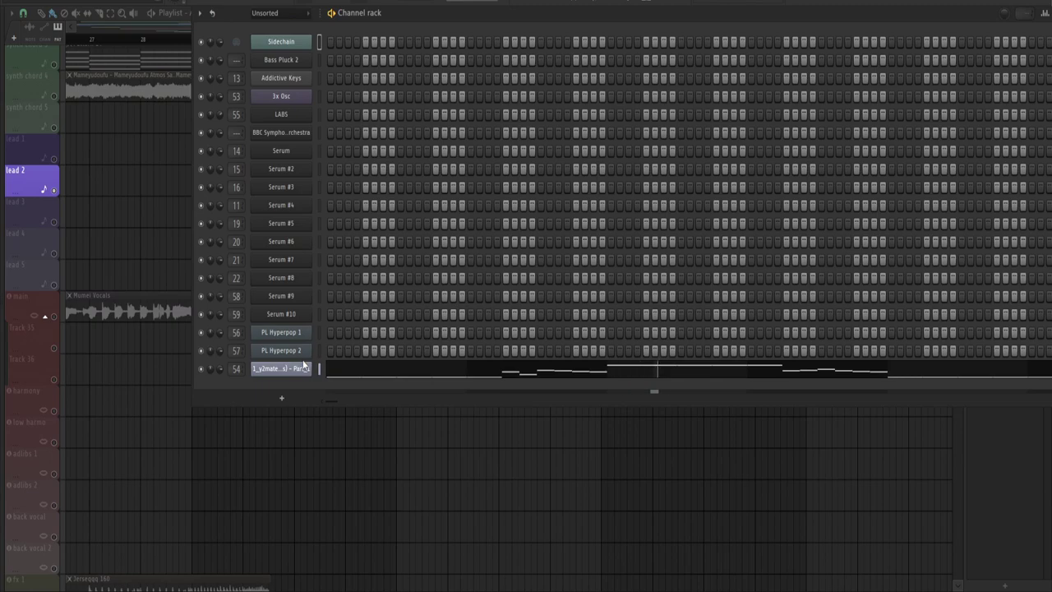
key("F6")
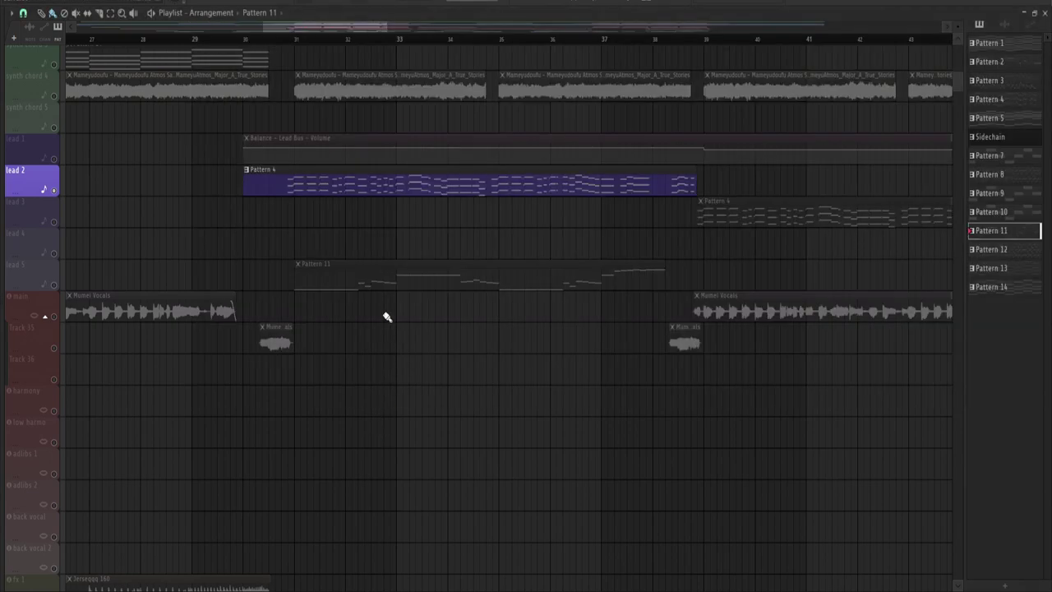
Unsolo the lead 2 track and solo the fx 4 track
right_click(55, 191)
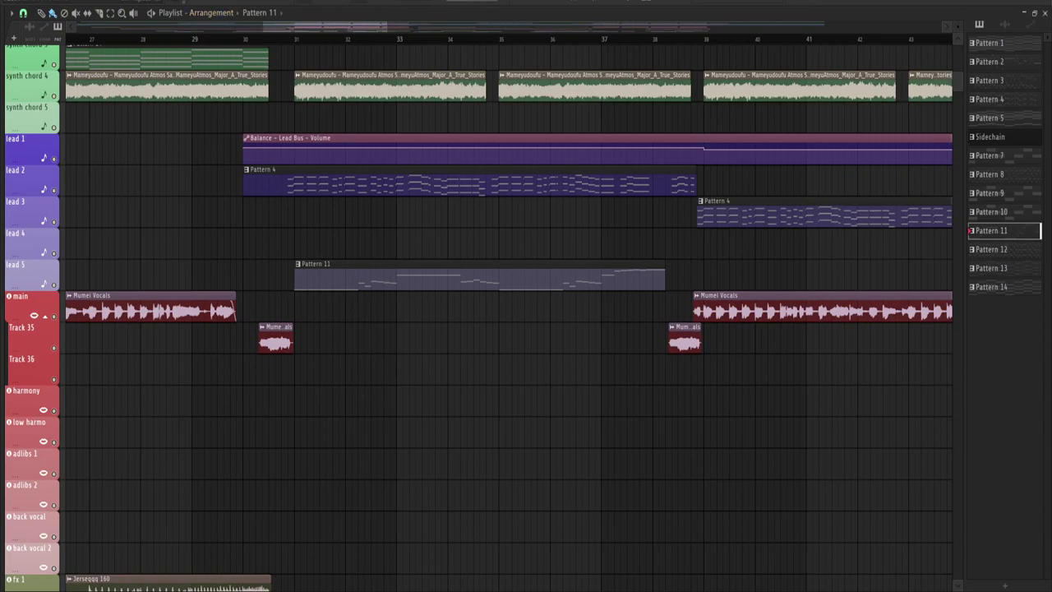
scroll(311, 182, "down", 6)
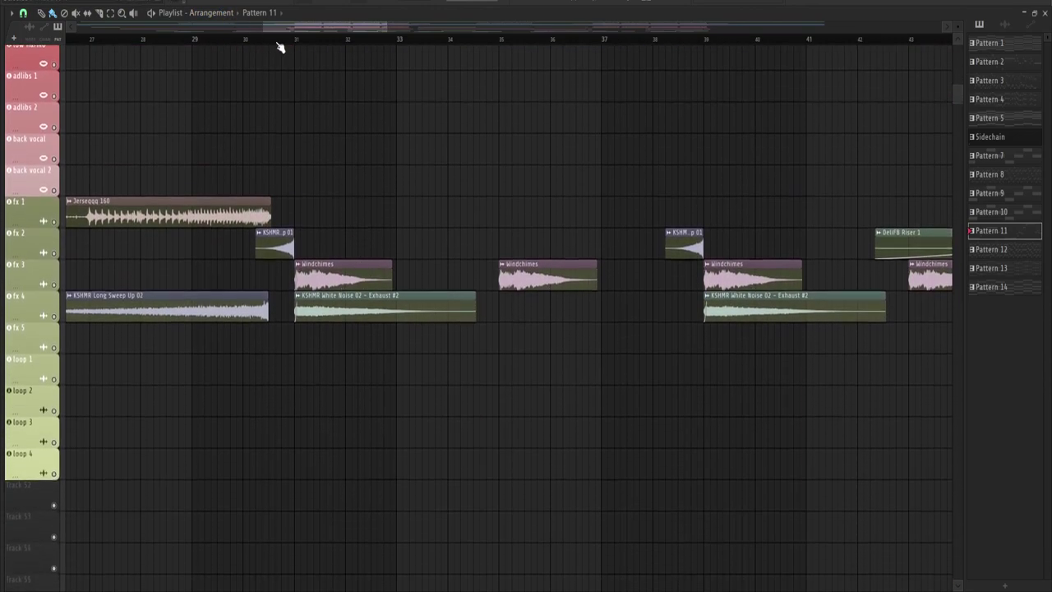
right_click(55, 317)
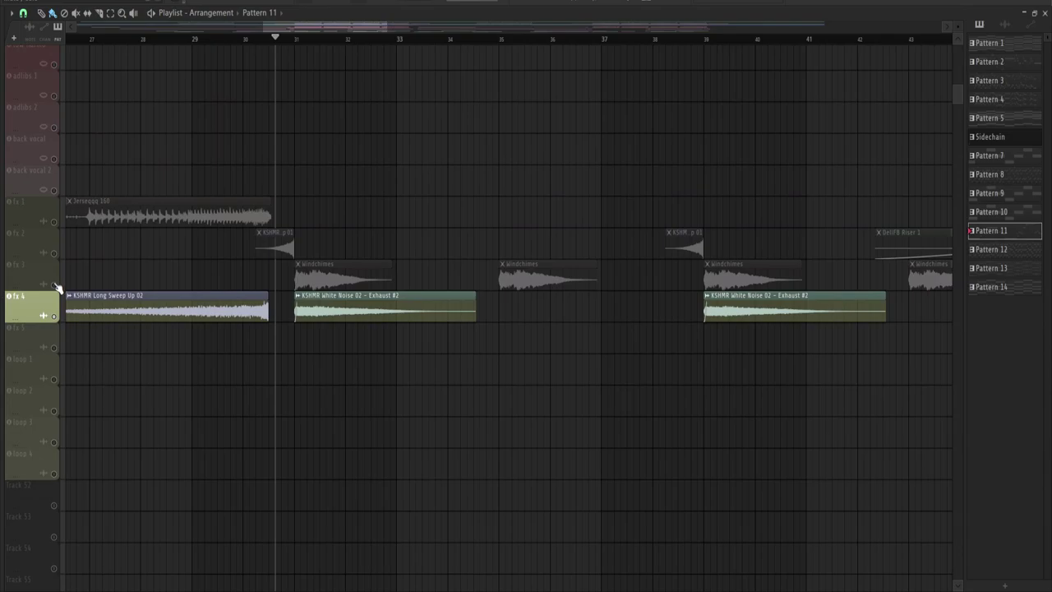
Unmute the fx 3 and fx 2 tracks and play them together with fx 4
left_click(55, 285)
left_click(55, 253)
key("space")
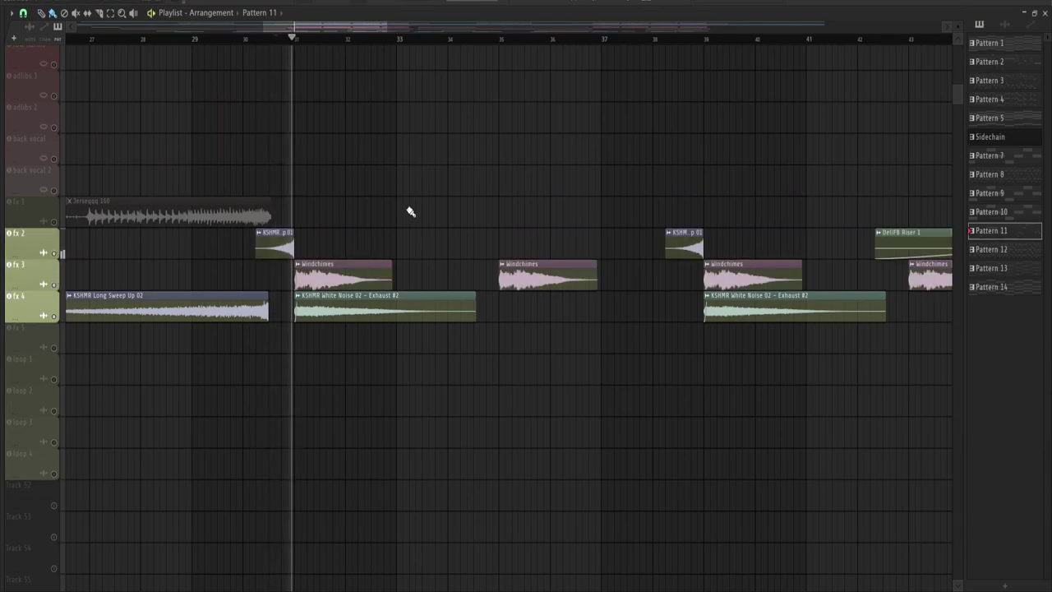
Audition the fx 2, fx 3 and fx 4 effects from bar 35 and again from bar 39
left_click(498, 39)
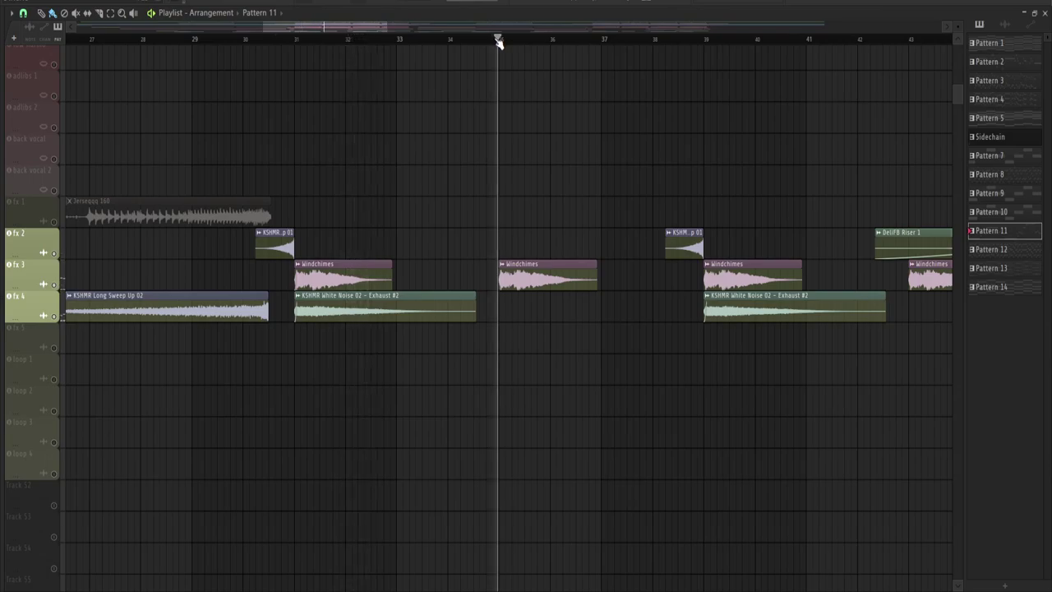
left_click(703, 39)
scroll(706, 41, "down", 2)
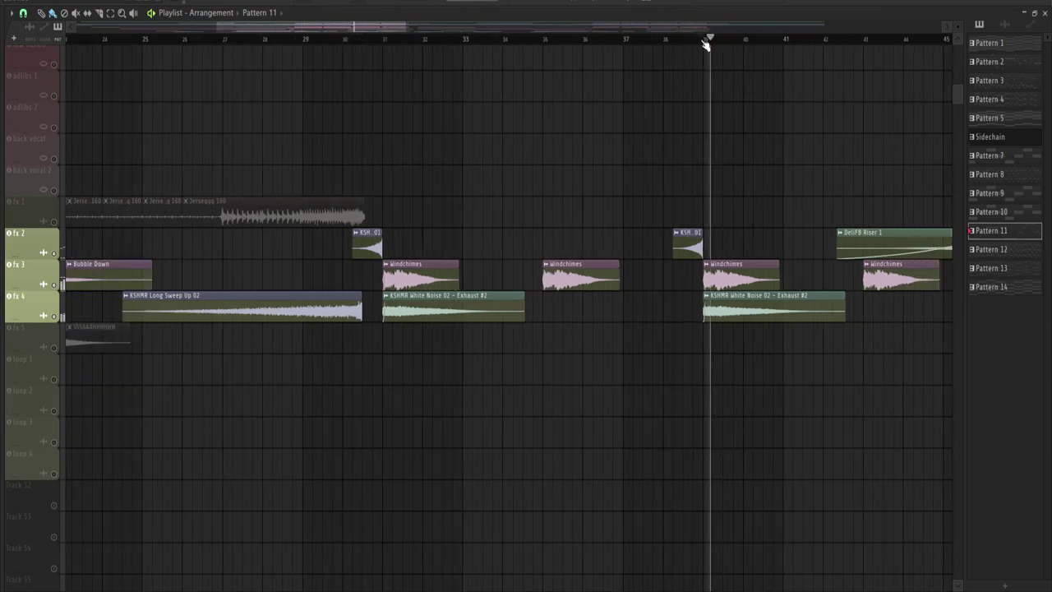
scroll(704, 41, "down", 2)
scroll(710, 42, "up", 1)
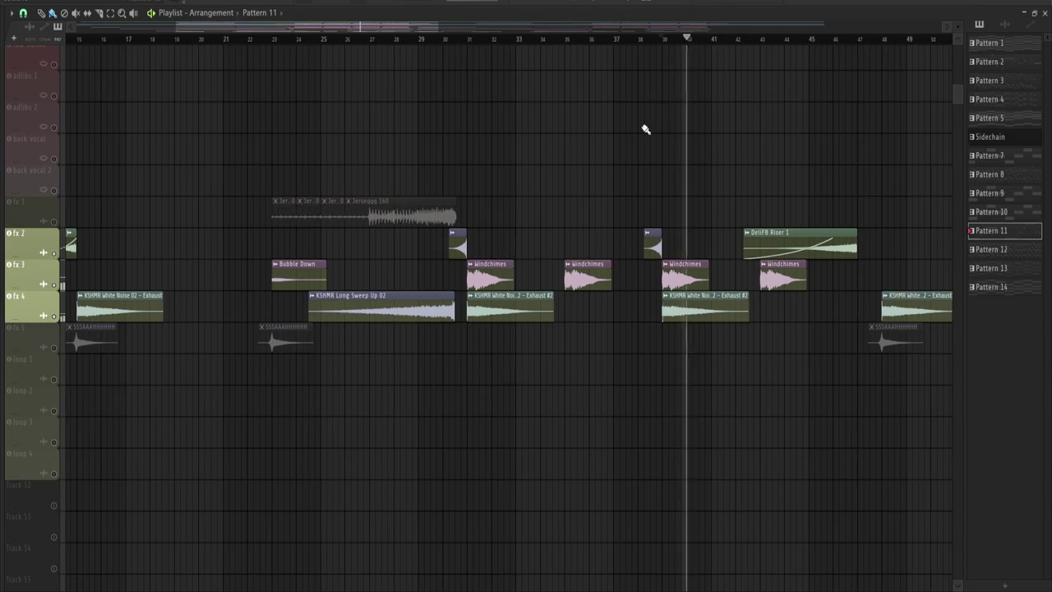
Unmute all the tracks and play the full arrangement from bar 27
left_click(9, 202, "ctrl")
left_click(9, 202, "ctrl")
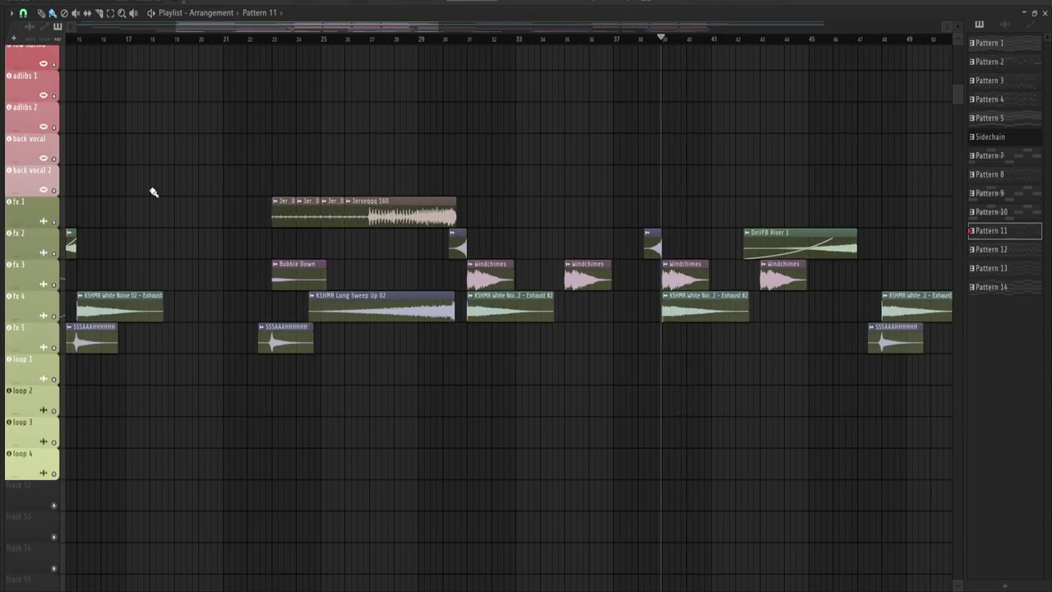
left_click(372, 41)
Examine the complete arrangement from drums to effects while it plays through the build-up into the drop
scroll(603, 144, "up", 10)
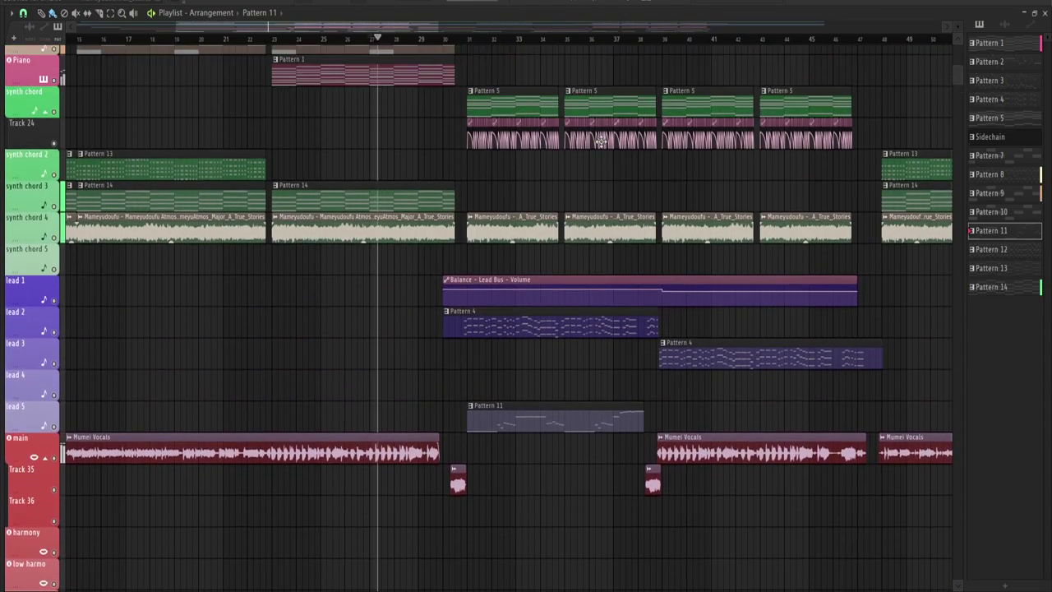
scroll(605, 144, "up", 5)
scroll(387, 38, "up", 3)
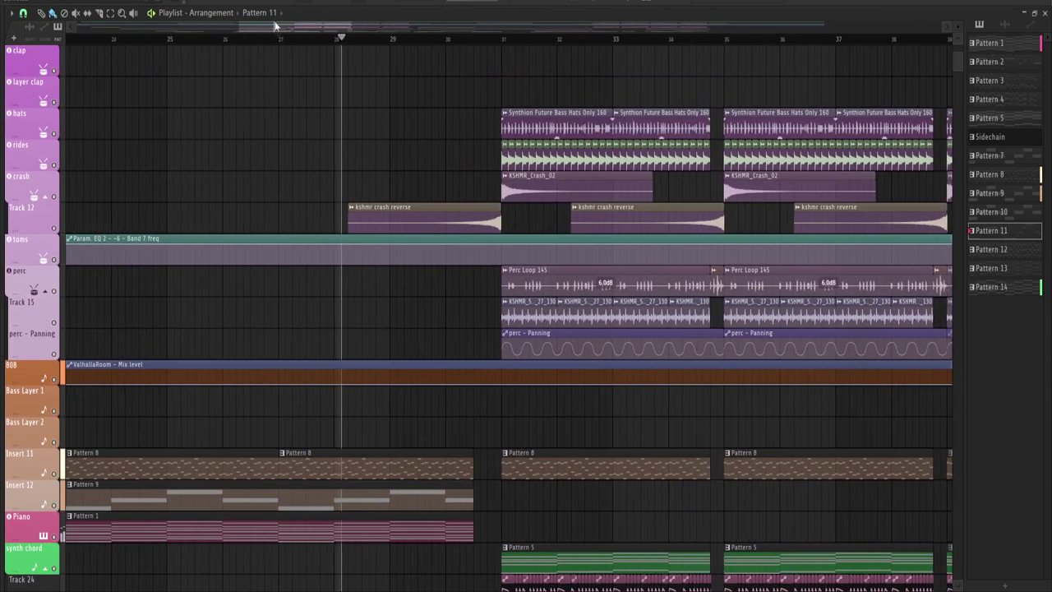
scroll(383, 37, "down", 4)
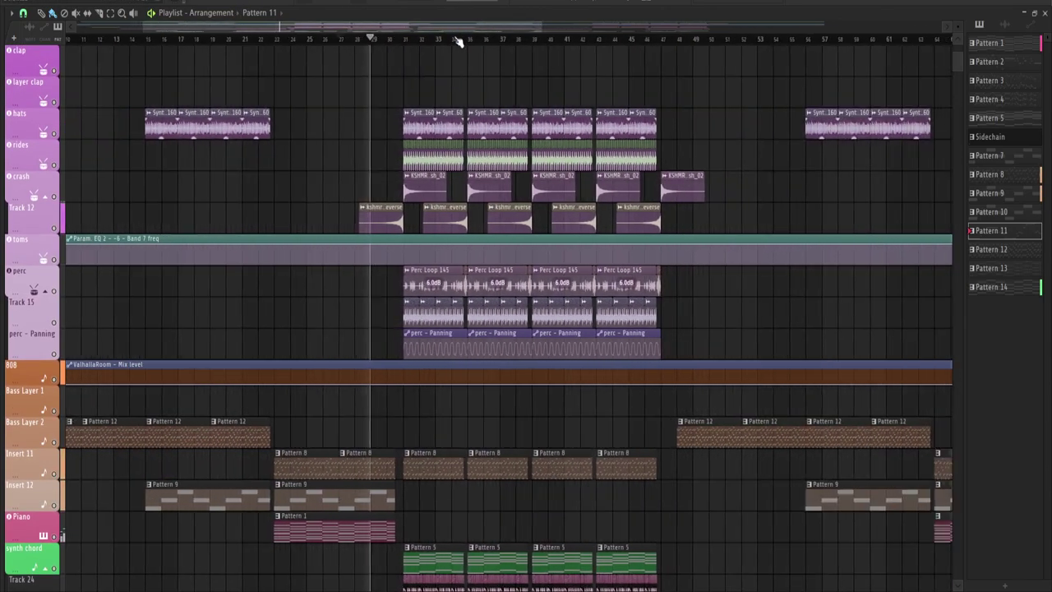
scroll(458, 47, "up", 2)
scroll(479, 72, "down", 1)
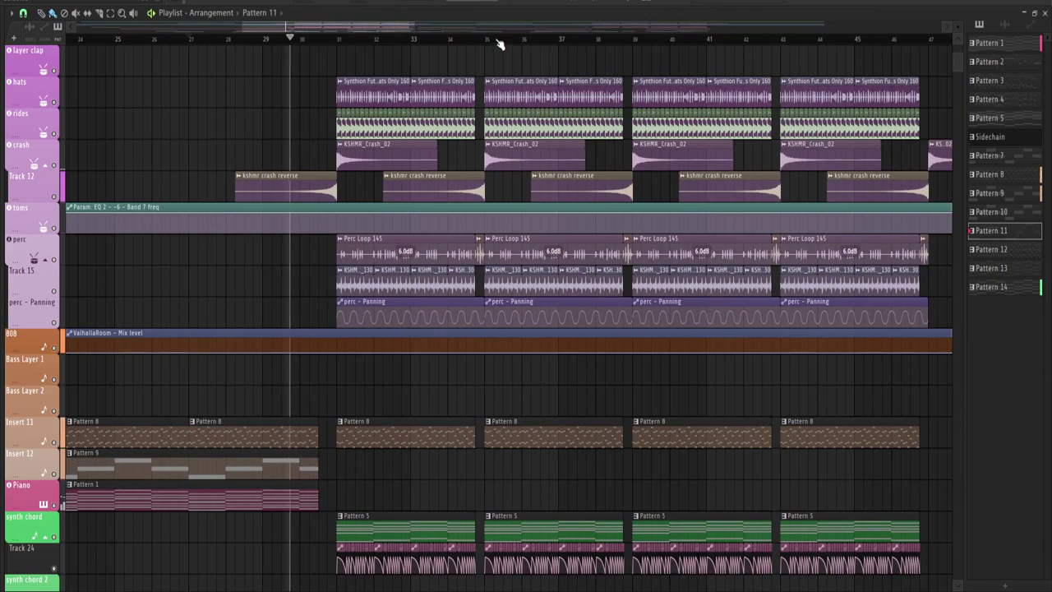
scroll(501, 42, "down", 2)
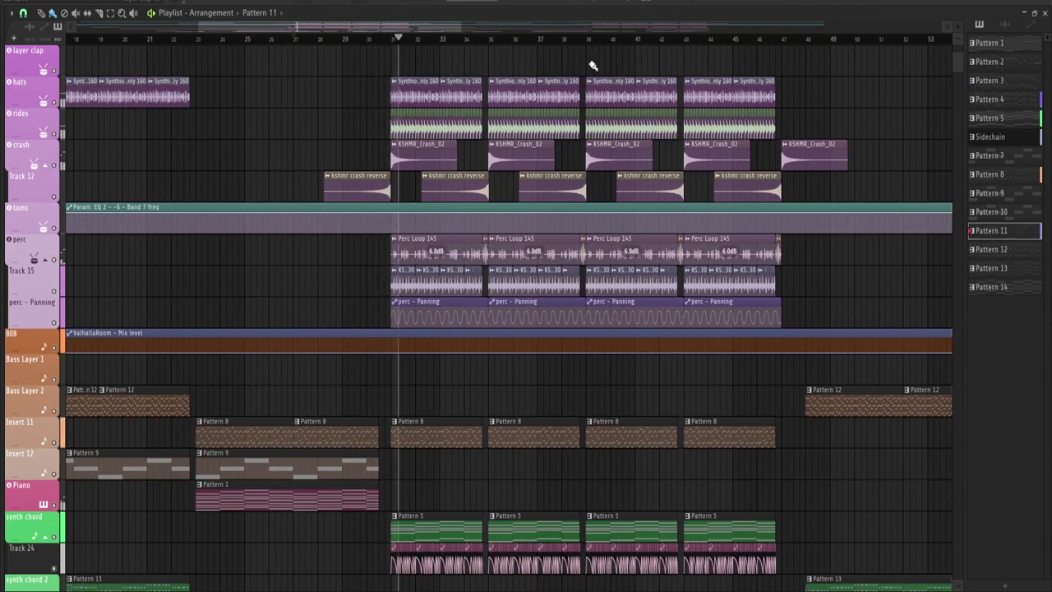
scroll(969, 25, "down", 2)
scroll(869, 89, "up", 3)
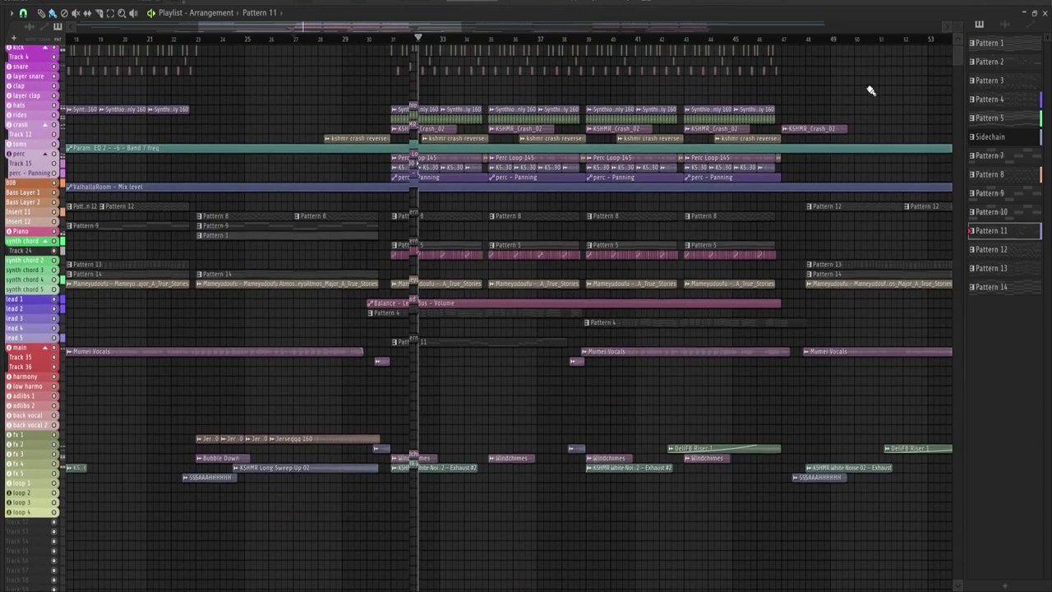
Look over the Channel rack and the Mixer's effects, vocal and lead tracks during playback, and close both views
key("F6")
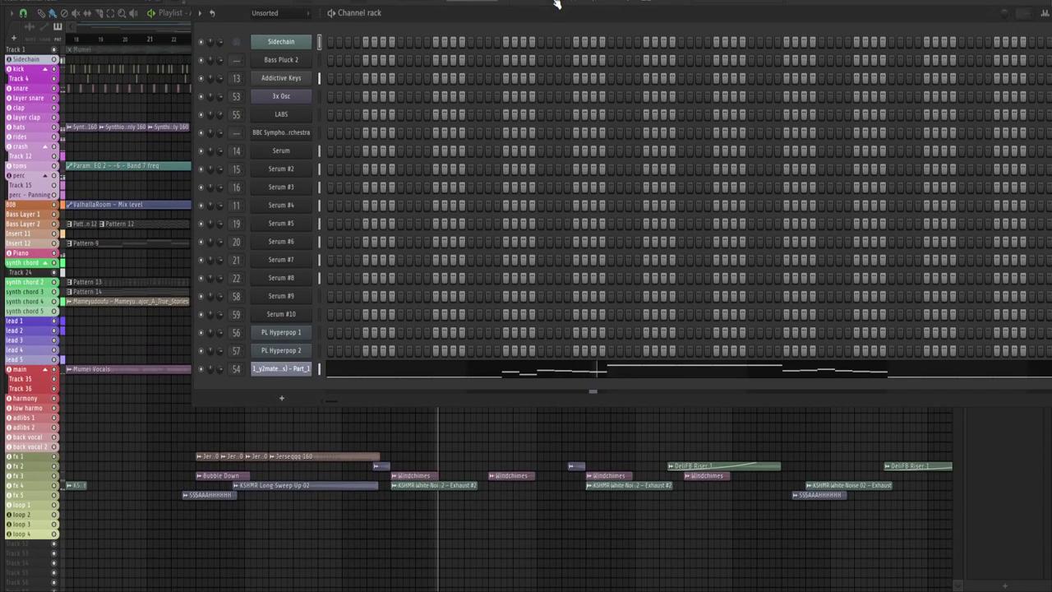
key("F6")
key("F9")
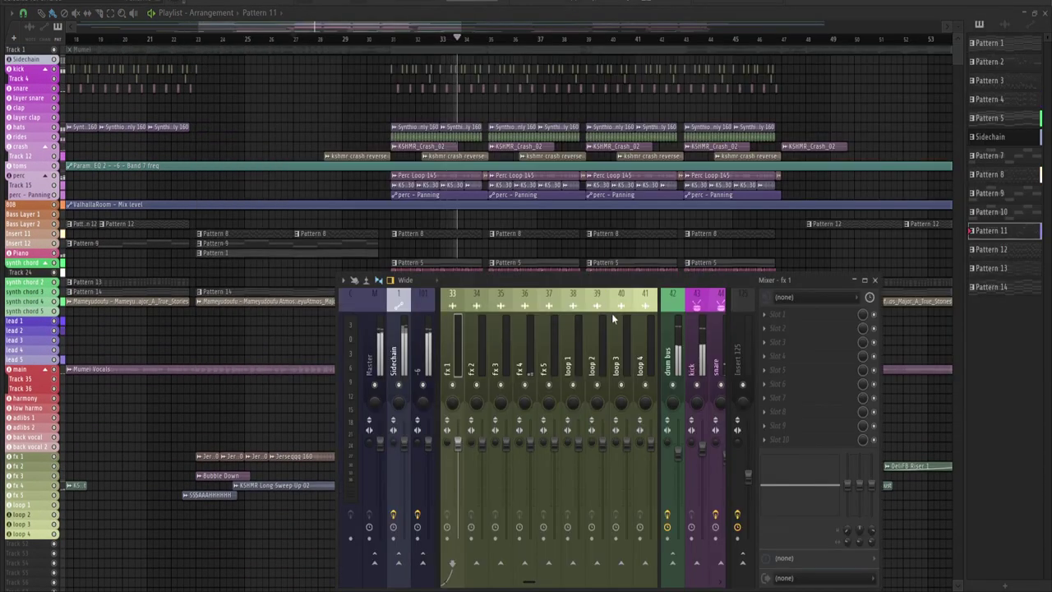
scroll(612, 329, "up", 6)
scroll(612, 338, "down", 2)
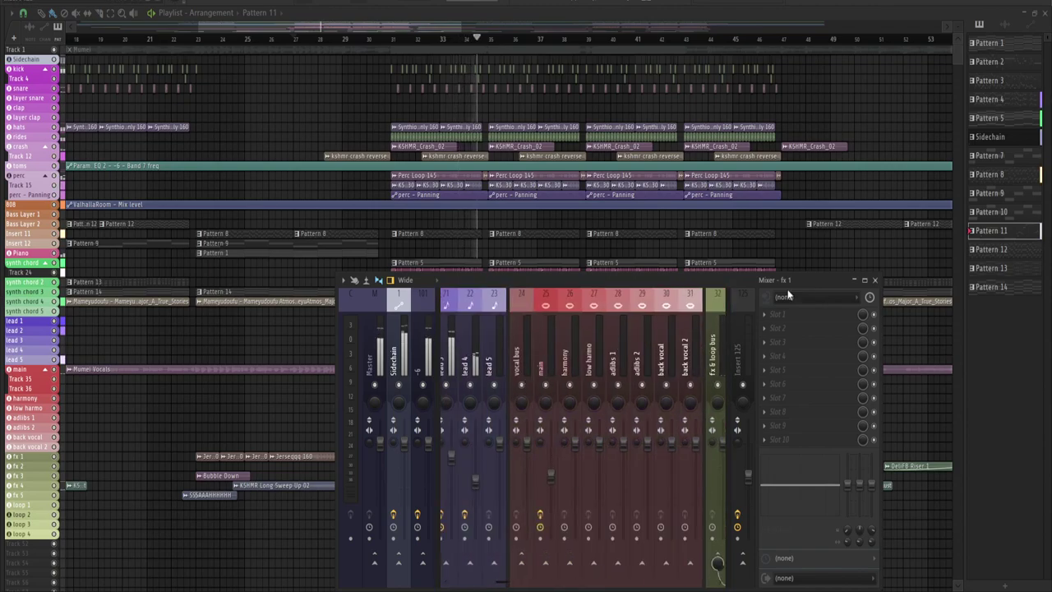
left_click(858, 281)
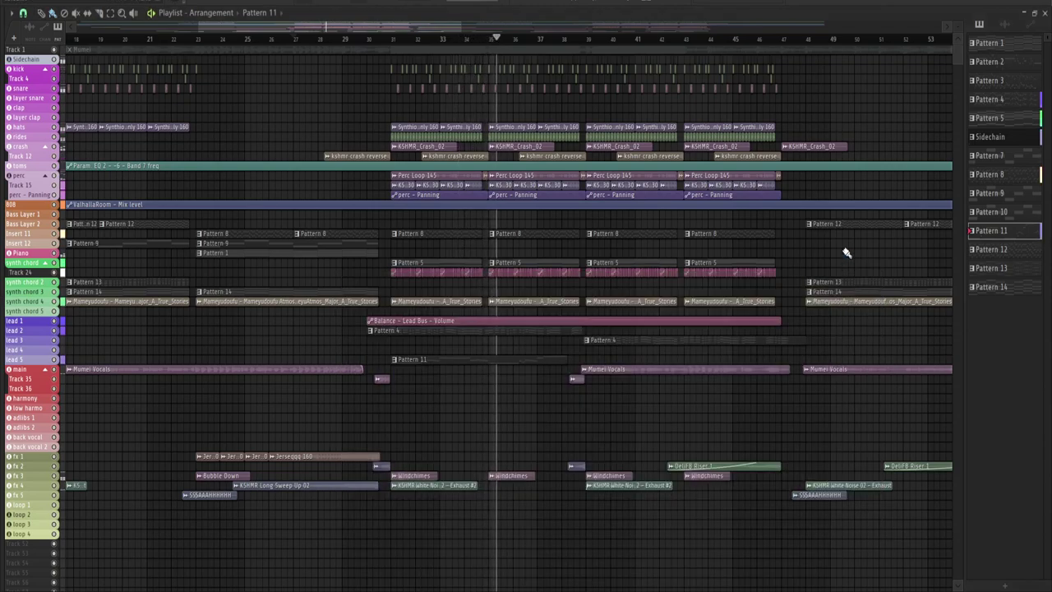